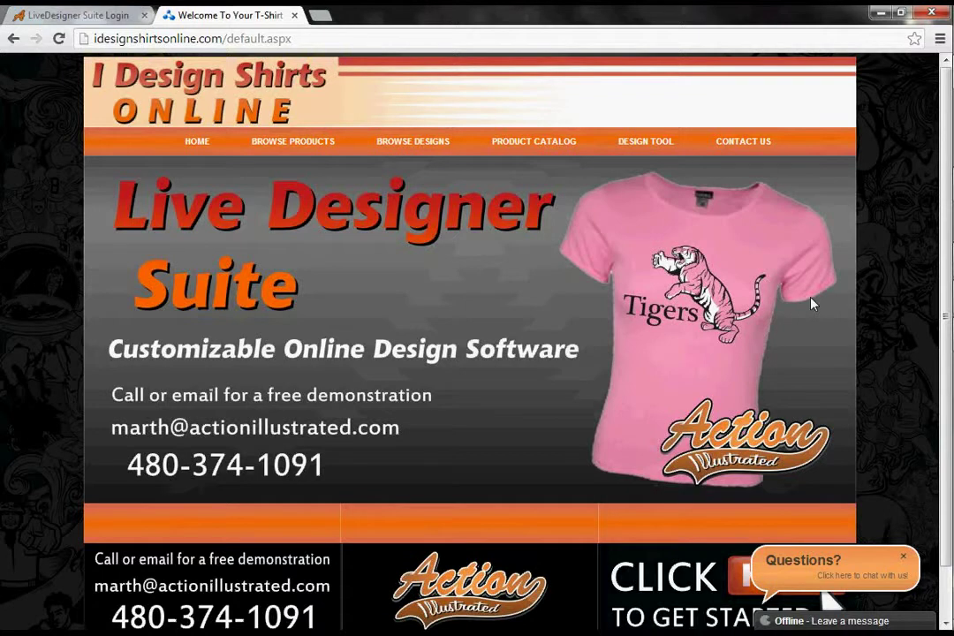
# - Open the online design tool and bring up the Menswear garment catalog
pyautogui.click(649, 140)
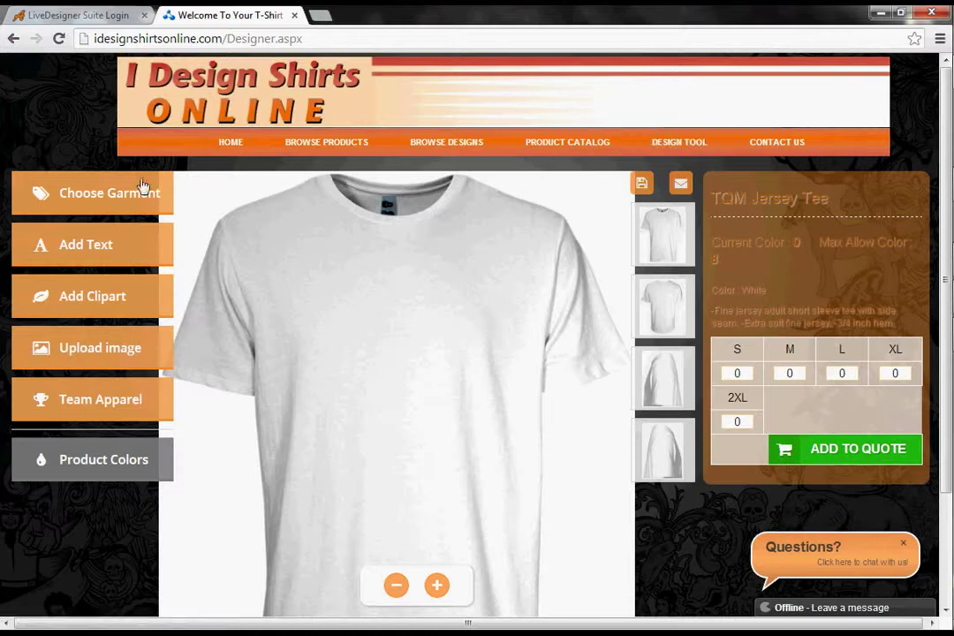
pyautogui.click(95, 210)
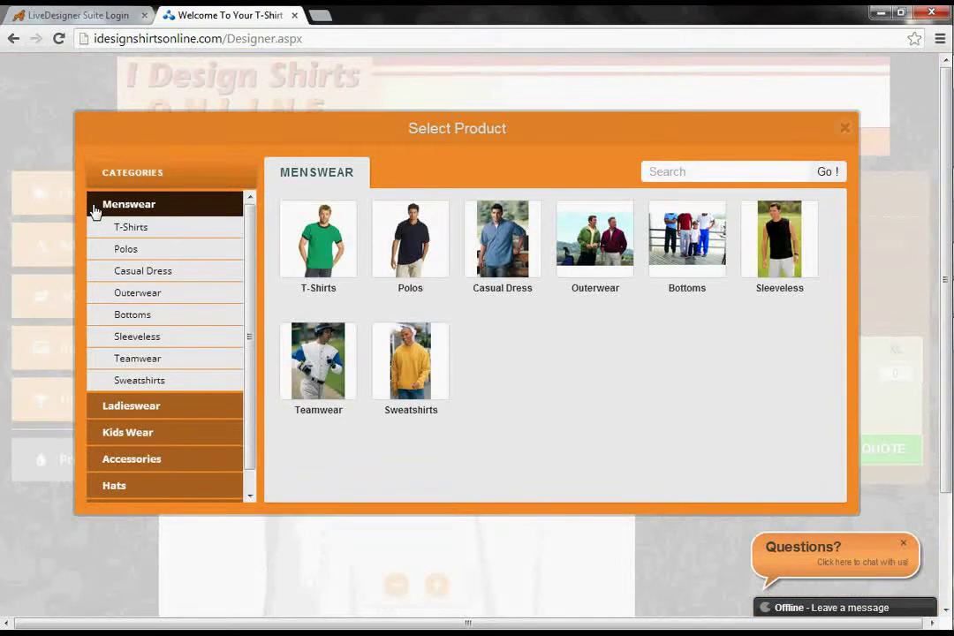
# - Browse Ladieswear, then choose Menswear > T-Shirts > Anvil Tee in heather grey
pyautogui.click(134, 406)
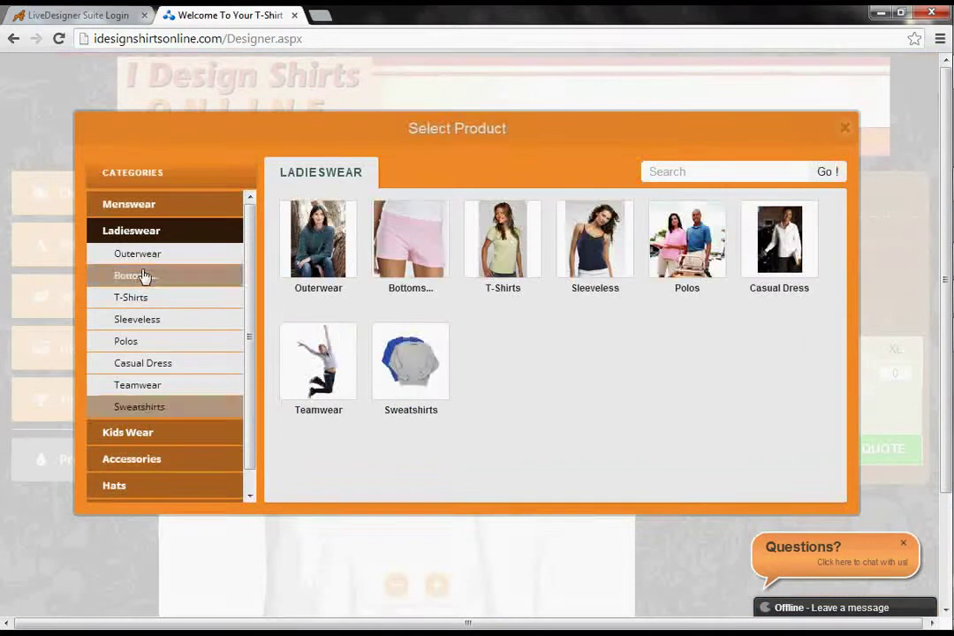
pyautogui.click(153, 212)
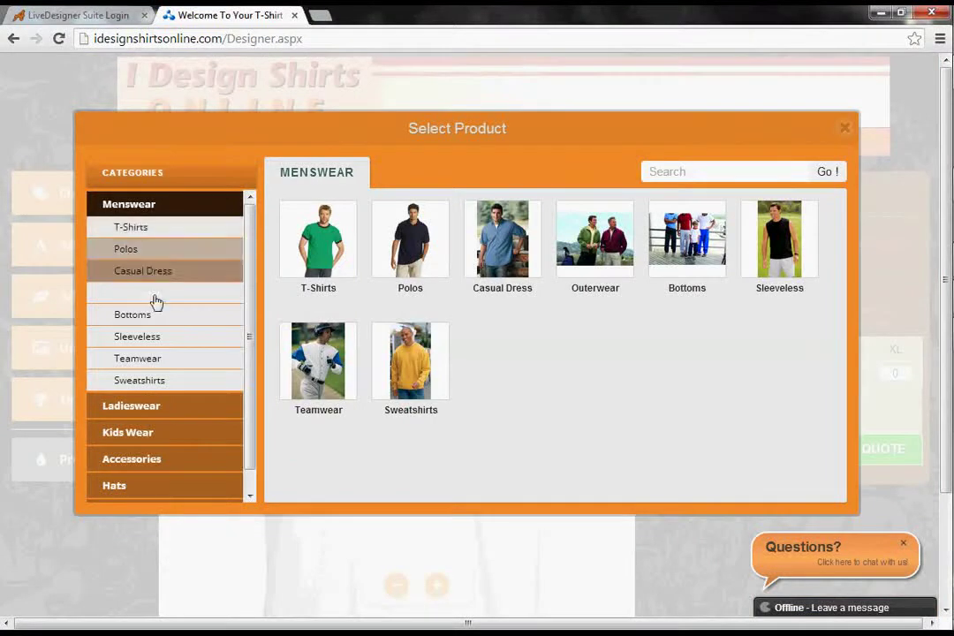
pyautogui.click(309, 269)
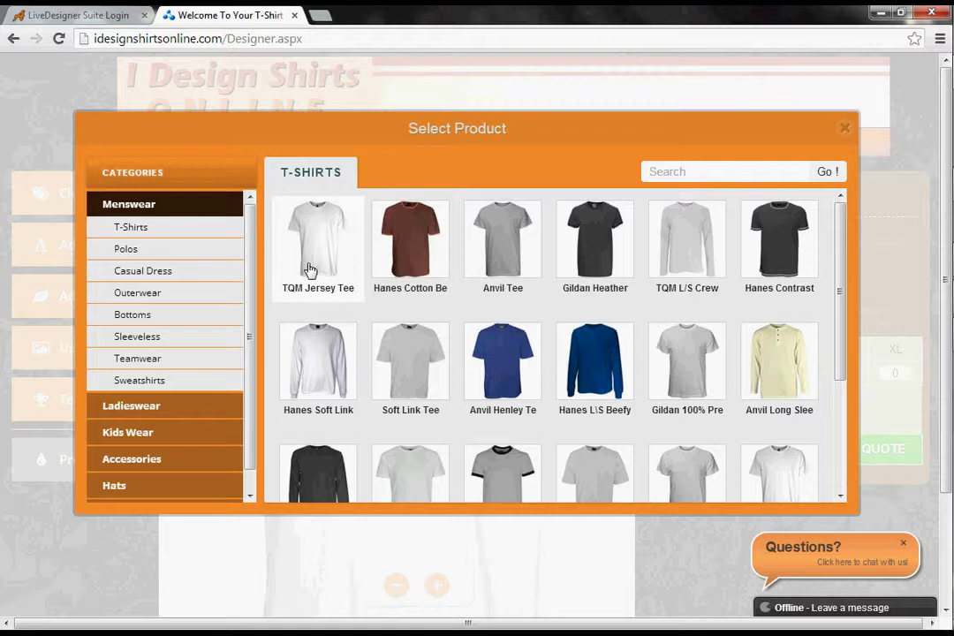
pyautogui.click(518, 262)
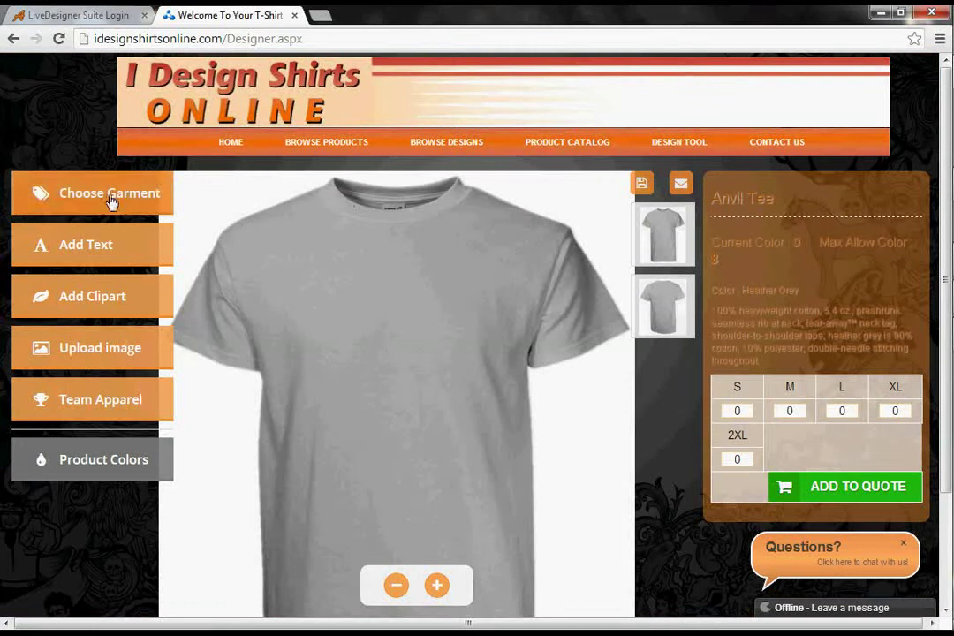
# - Start a new text element reading 'GO TIGERS'
pyautogui.click(123, 254)
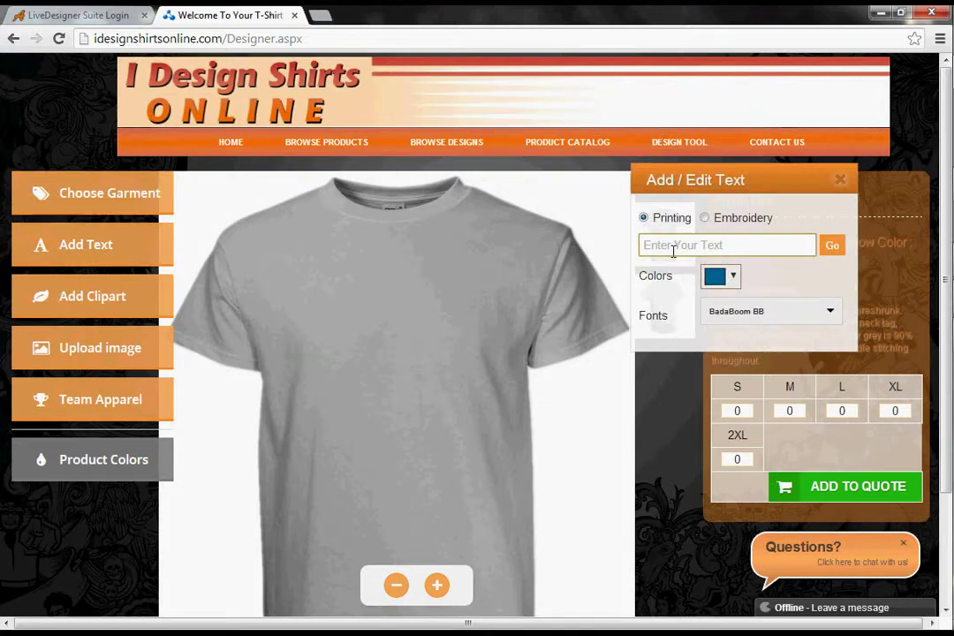
pyautogui.write('GO TIGERS')
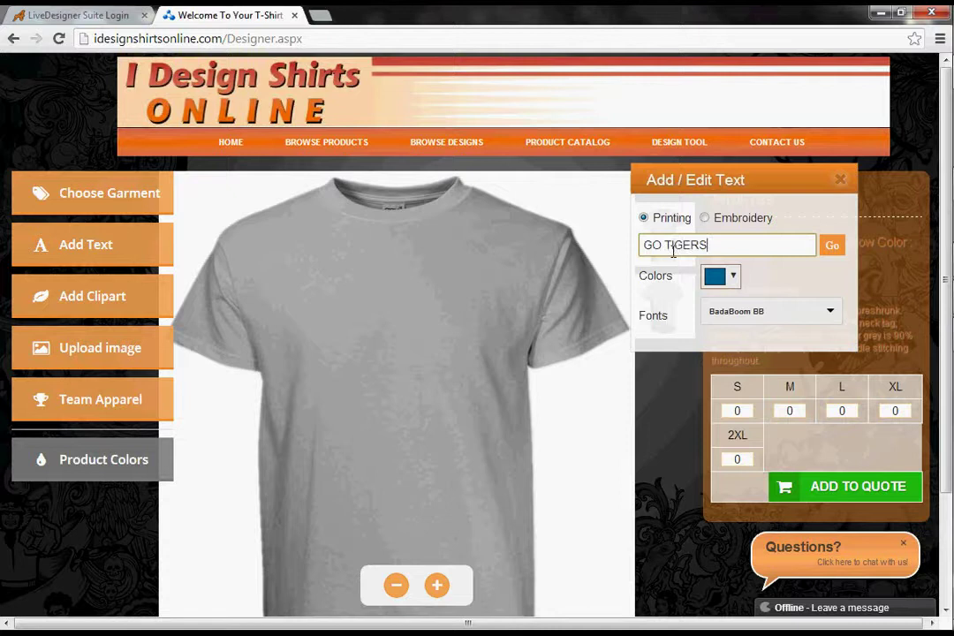
# - Place GO TIGERS on the shirt, enlarged and moved to the top of the print area
pyautogui.click(828, 249)
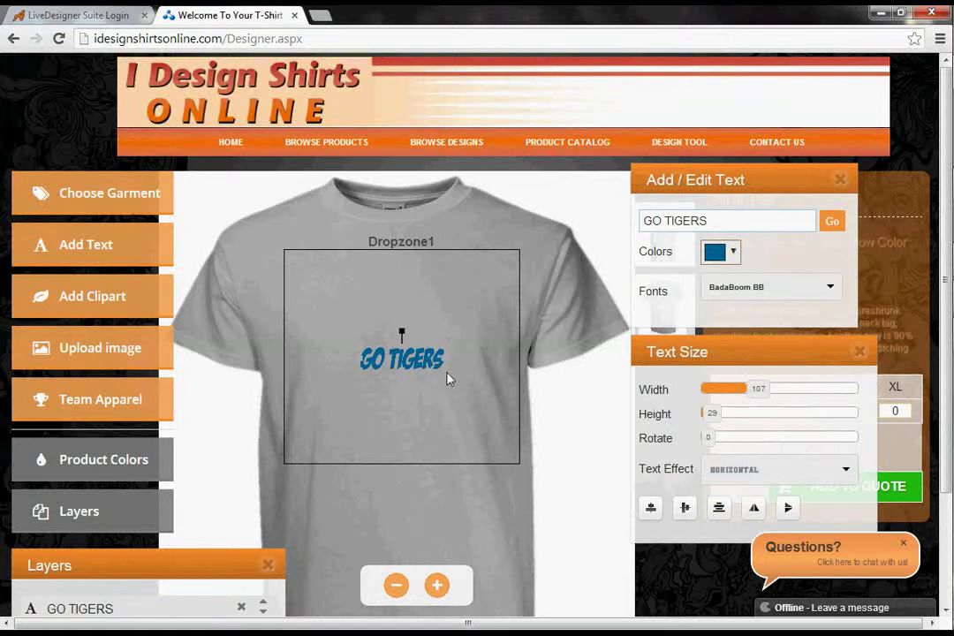
pyautogui.moveTo(443, 374); pyautogui.dragTo(578, 445)
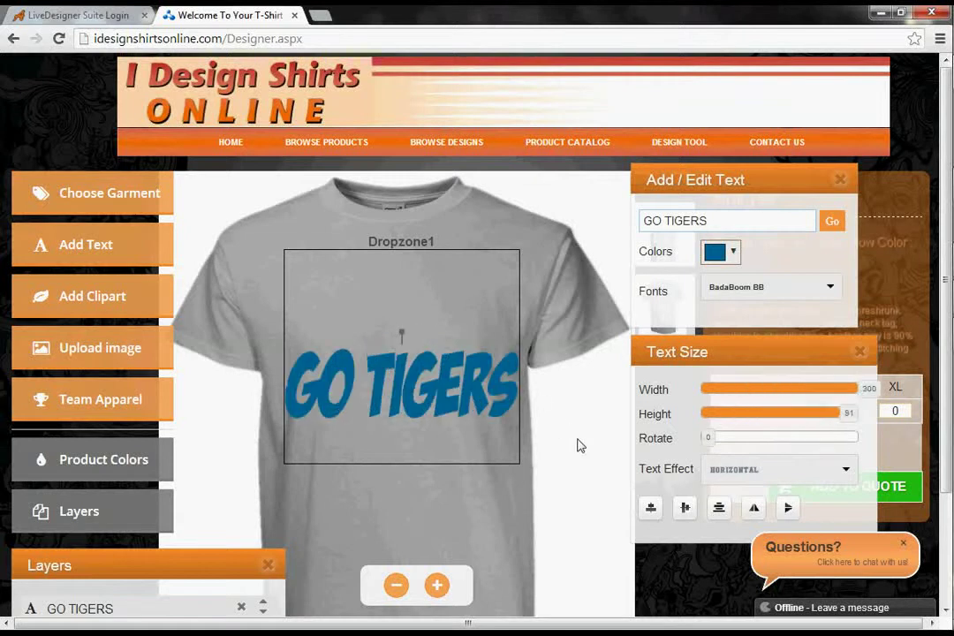
pyautogui.moveTo(490, 375); pyautogui.dragTo(354, 232)
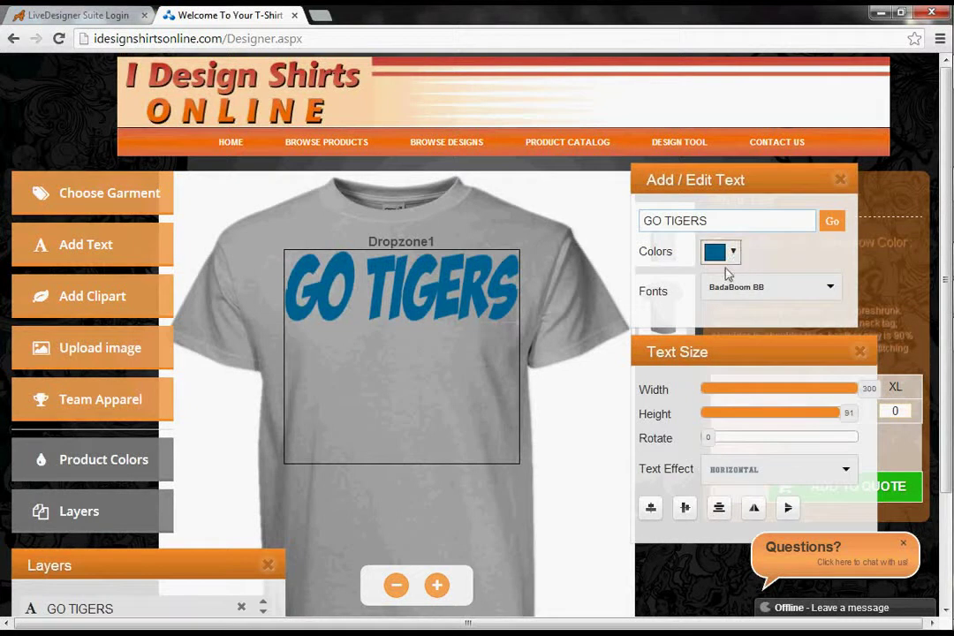
# - Style the text dark grey in Aardvark Cafe font with an Arc effect
pyautogui.click(738, 252)
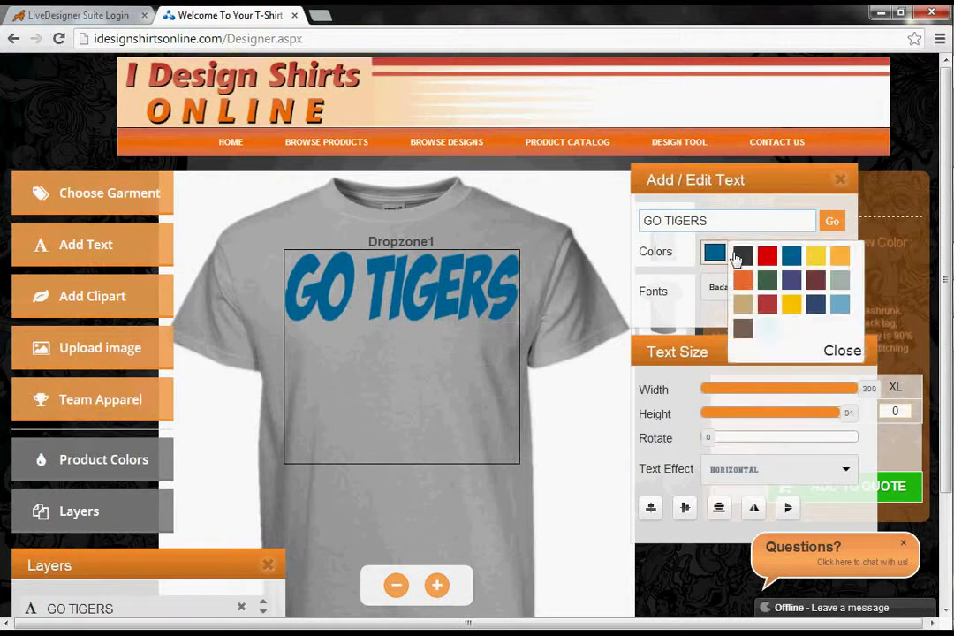
pyautogui.click(766, 257)
pyautogui.click(735, 290)
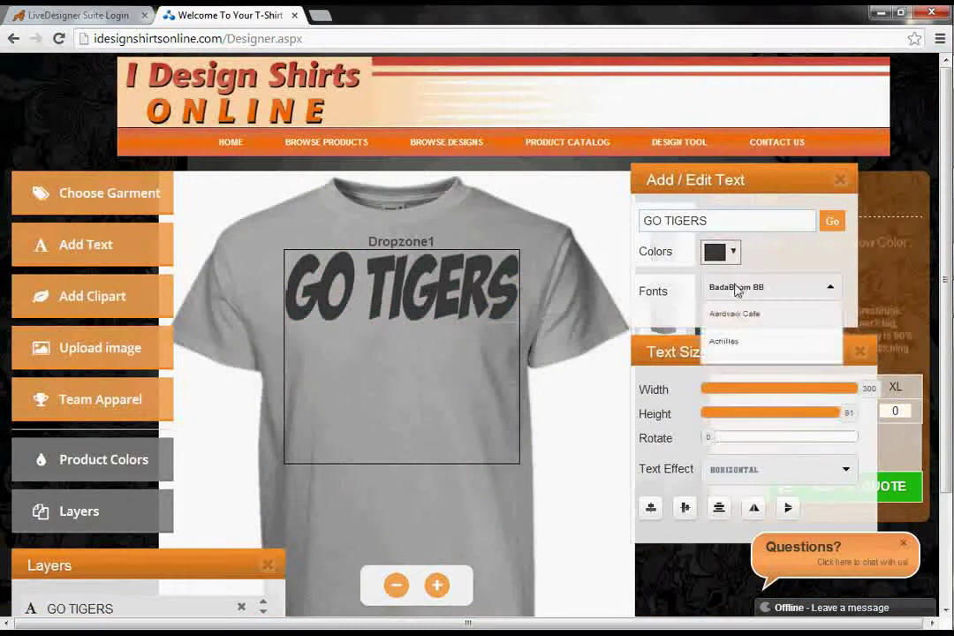
pyautogui.click(734, 318)
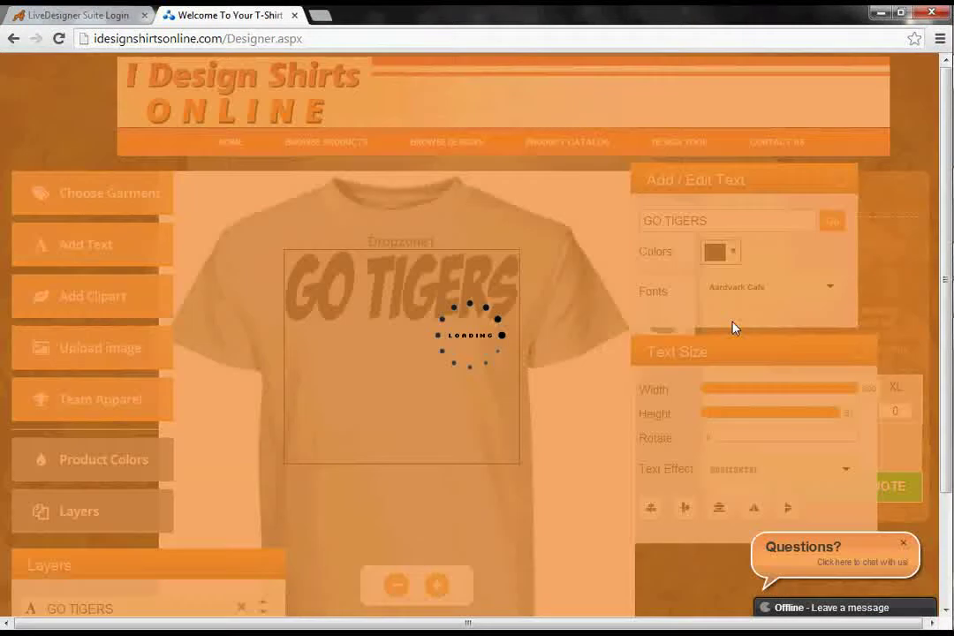
pyautogui.click(756, 470)
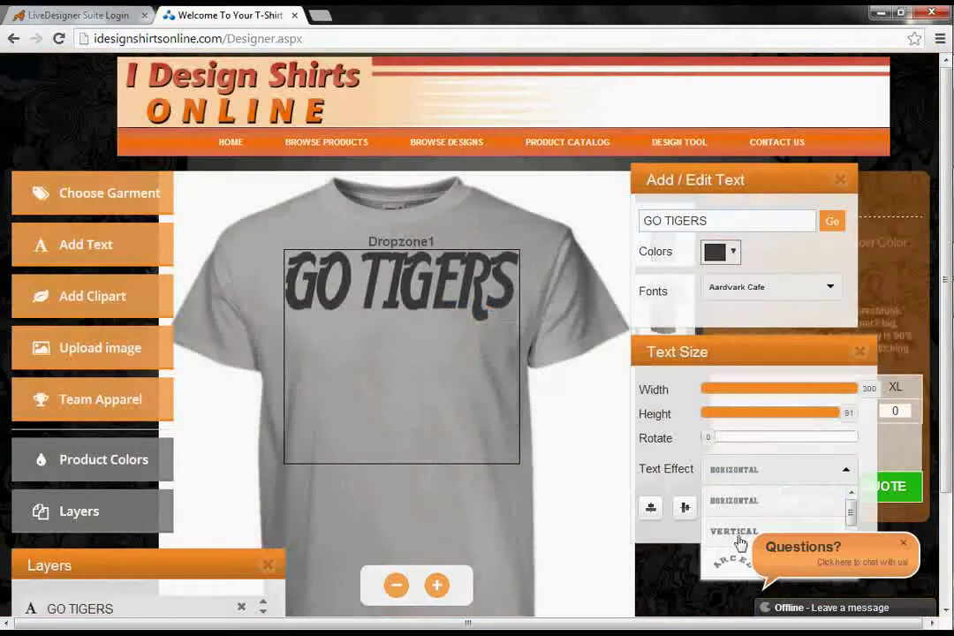
pyautogui.click(738, 564)
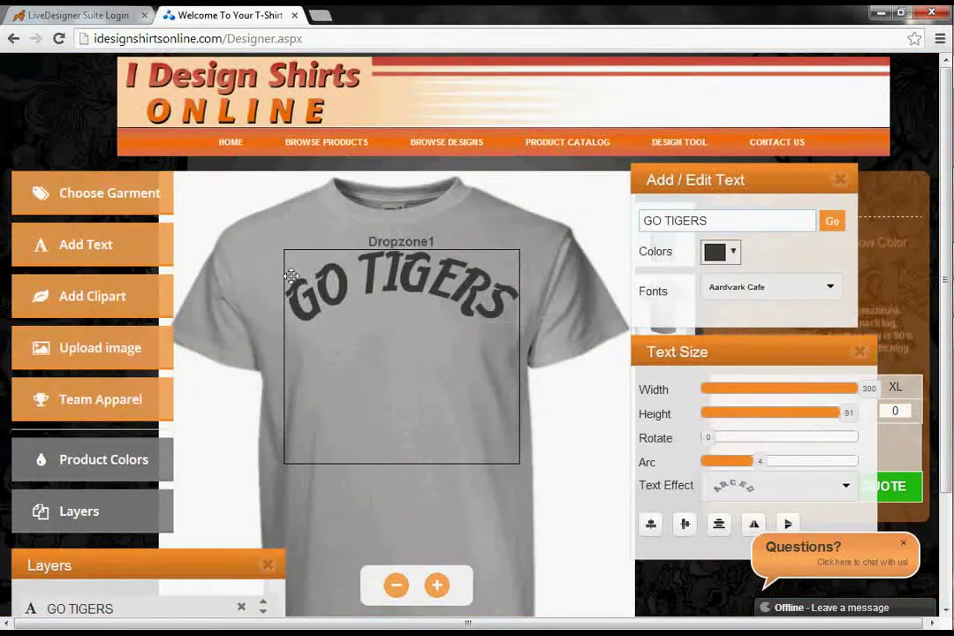
pyautogui.moveTo(318, 281); pyautogui.dragTo(326, 601)
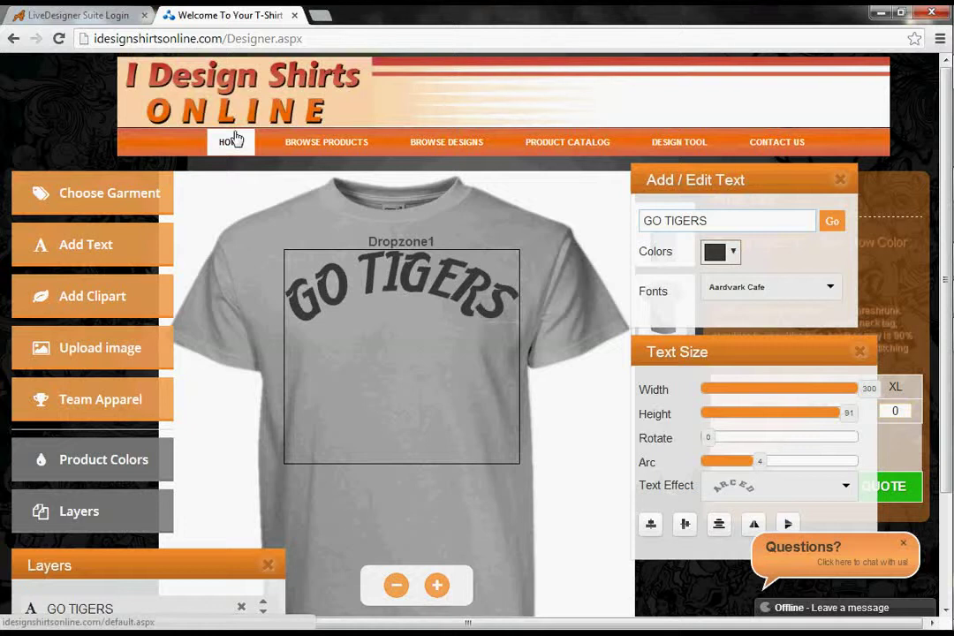
# - Search clipart for 'TIGER' and add TigerTribal from the second results page
pyautogui.click(123, 318)
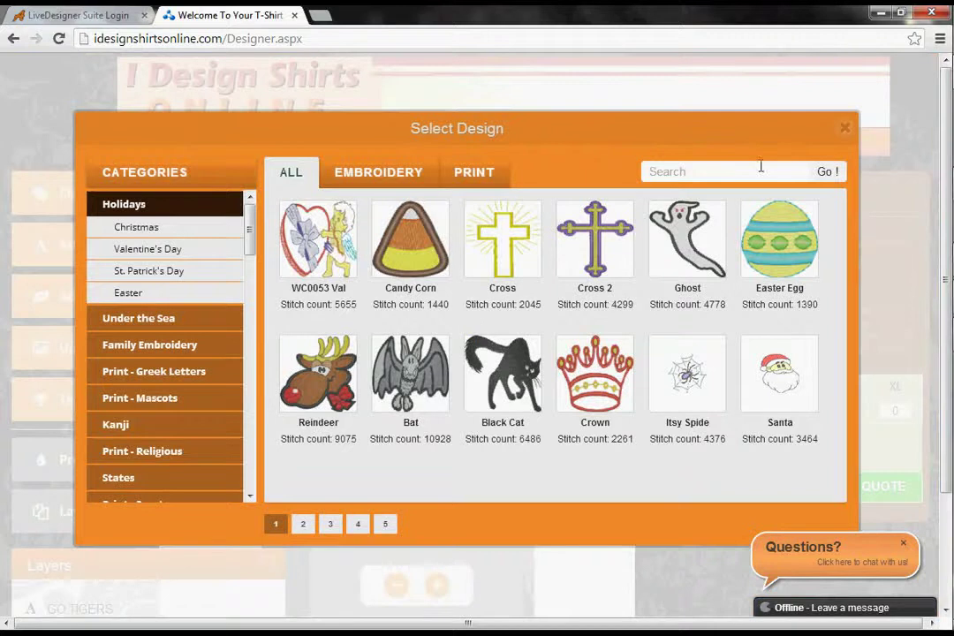
pyautogui.click(759, 169)
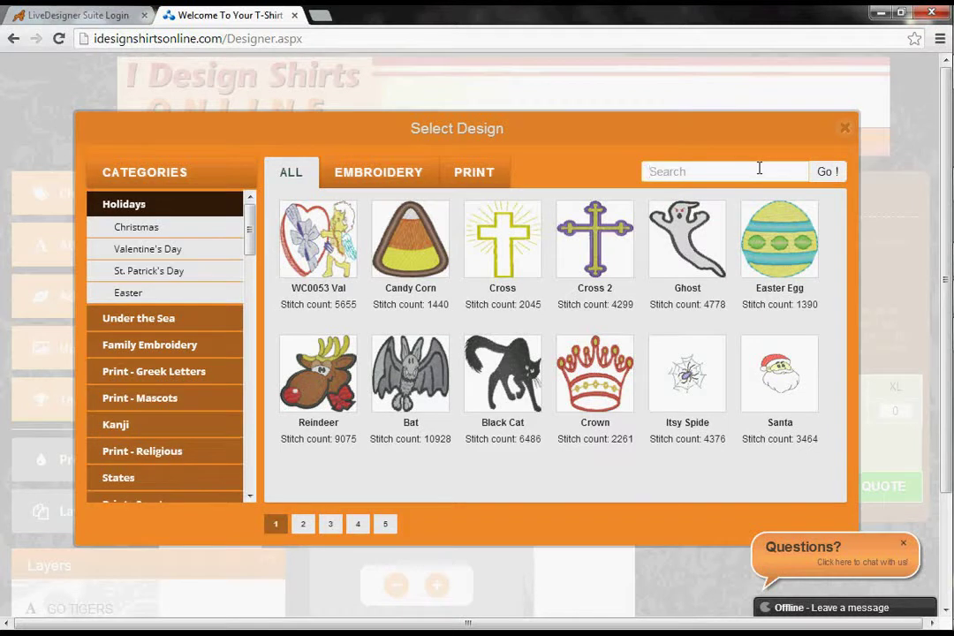
pyautogui.write('T')
pyautogui.write('IGER')
pyautogui.press('Return')
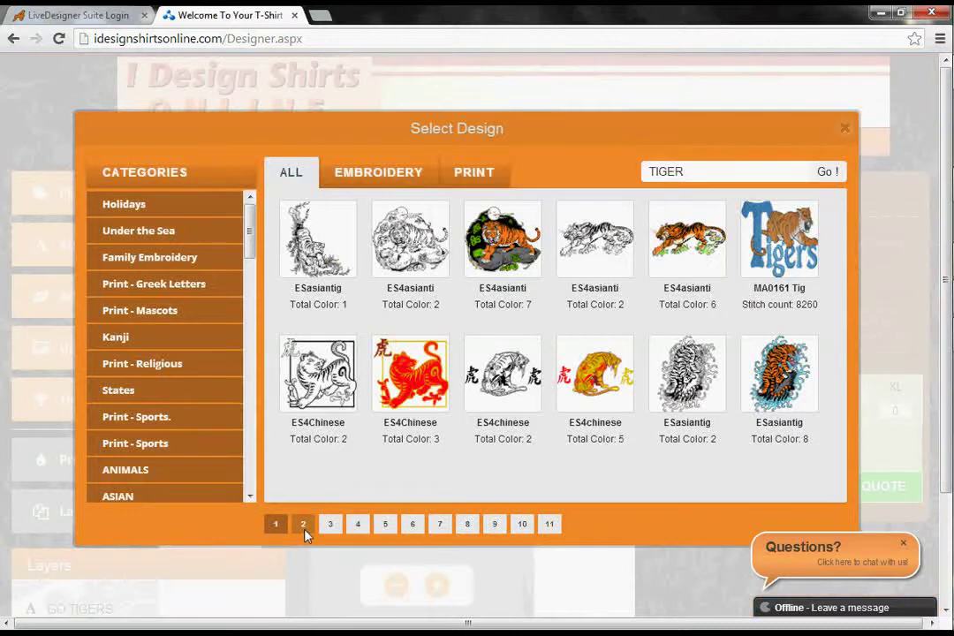
pyautogui.click(303, 528)
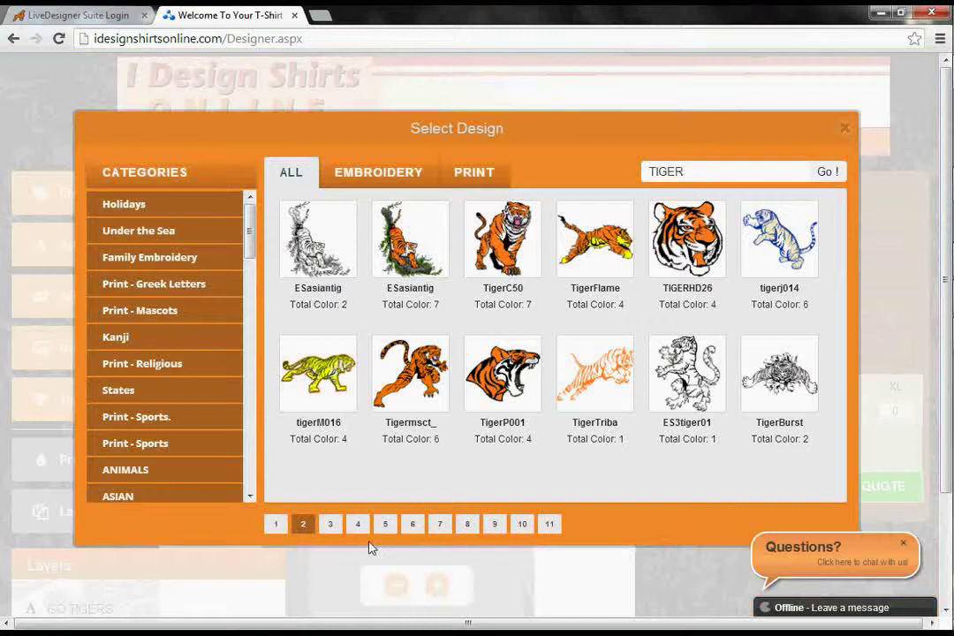
pyautogui.click(605, 392)
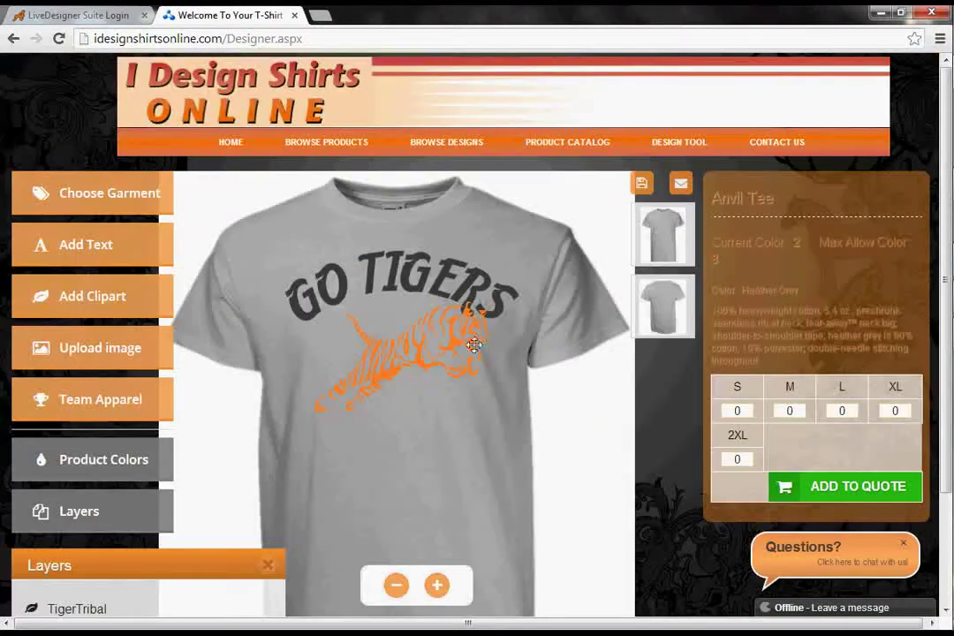
# - Reposition and enlarge the tiger clipart beneath the lettering, then close the Design panel
pyautogui.click(441, 376)
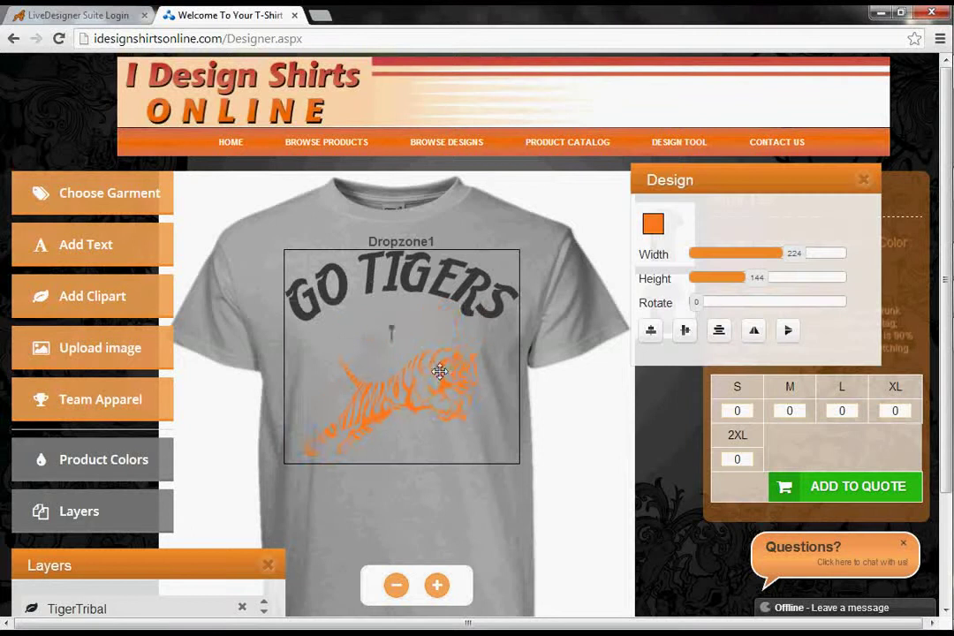
pyautogui.moveTo(439, 371); pyautogui.dragTo(443, 372)
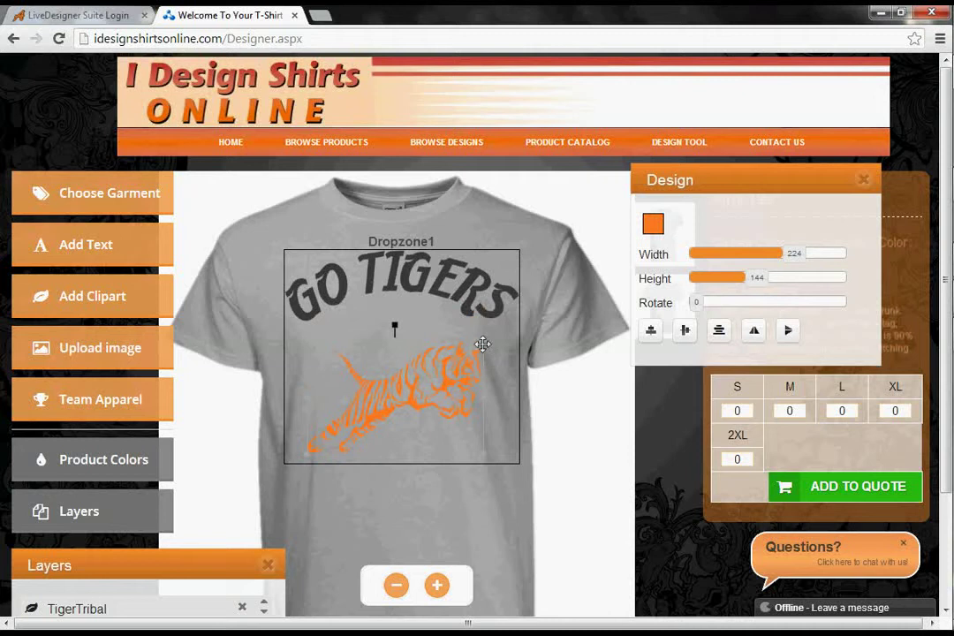
pyautogui.moveTo(487, 335)
pyautogui.mouseDown()
pyautogui.moveTo(515, 277)
pyautogui.moveTo(482, 318)
pyautogui.mouseUp()
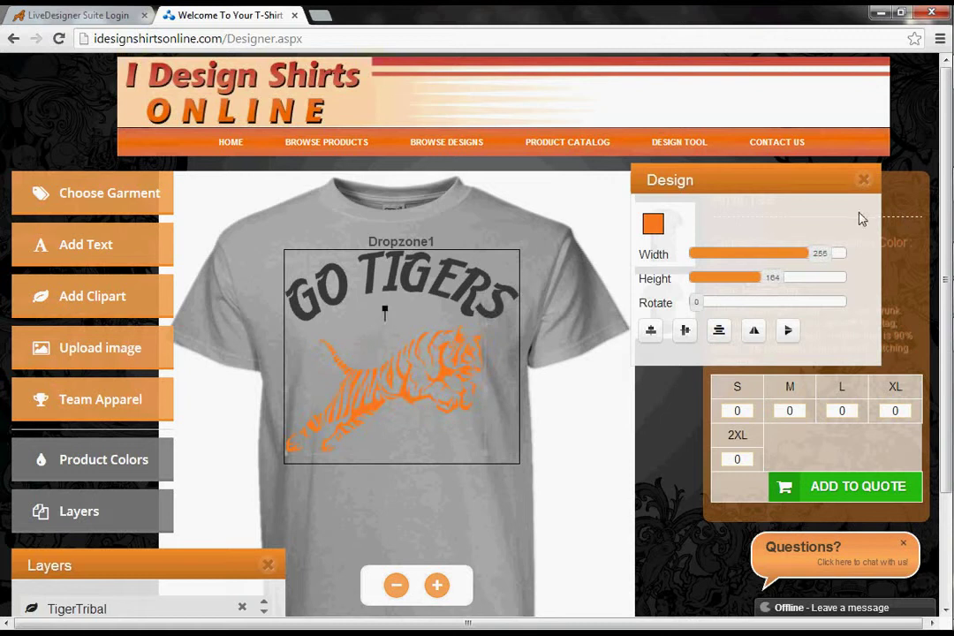
pyautogui.click(862, 180)
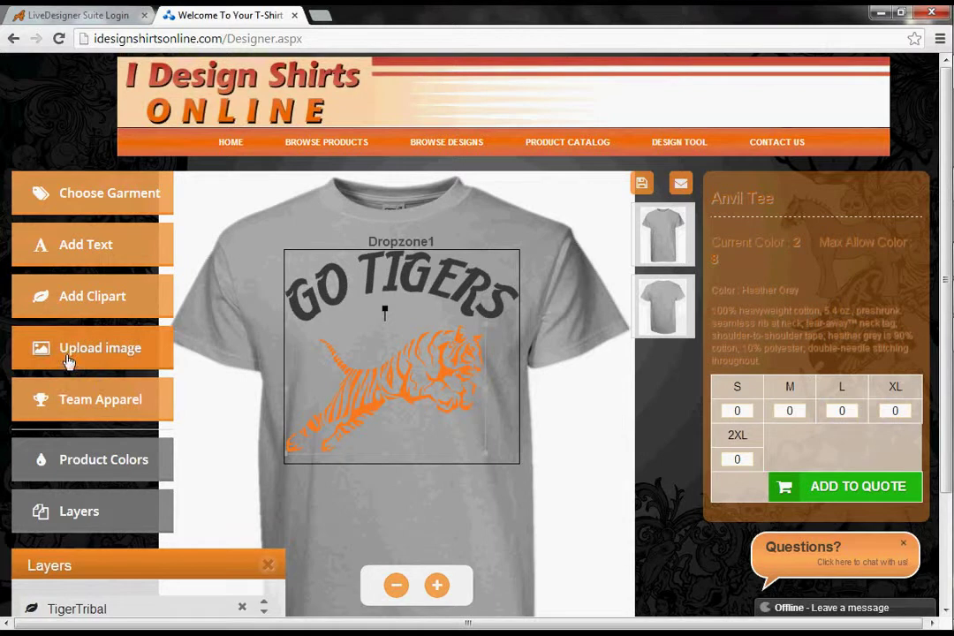
# - Enter a team apparel quantity of 1 in size M
pyautogui.click(80, 409)
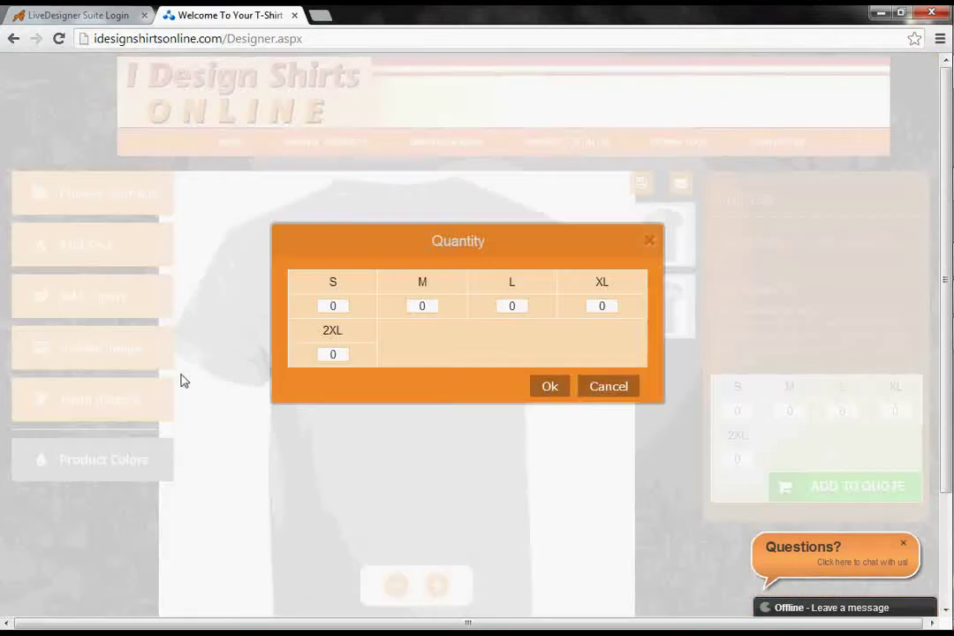
pyautogui.doubleClick(428, 304)
pyautogui.write('1')
pyautogui.click(535, 387)
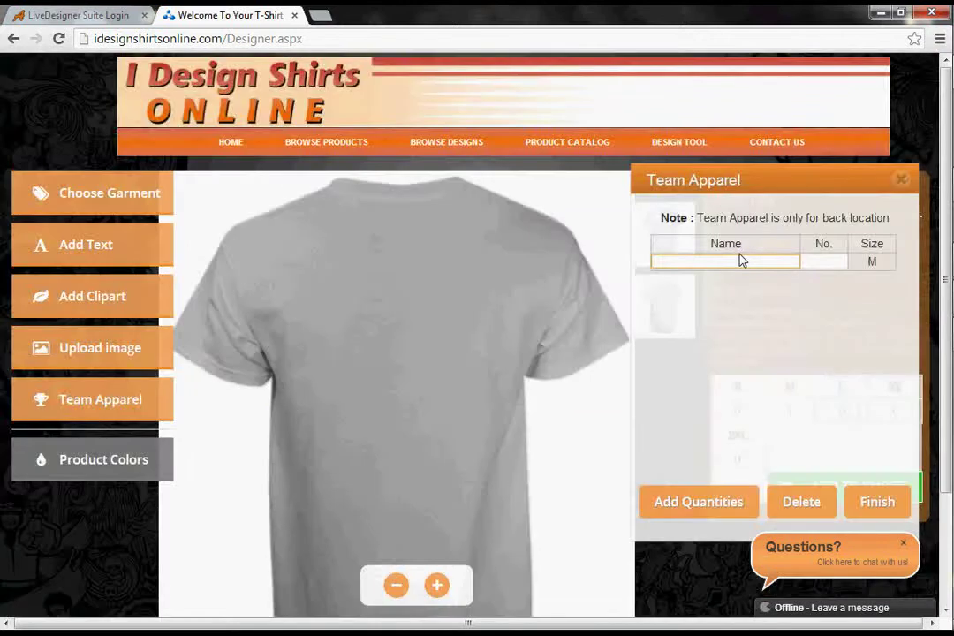
# - Put team name 'ARTH' and number 12 on the shirt back
pyautogui.write('ARTH')
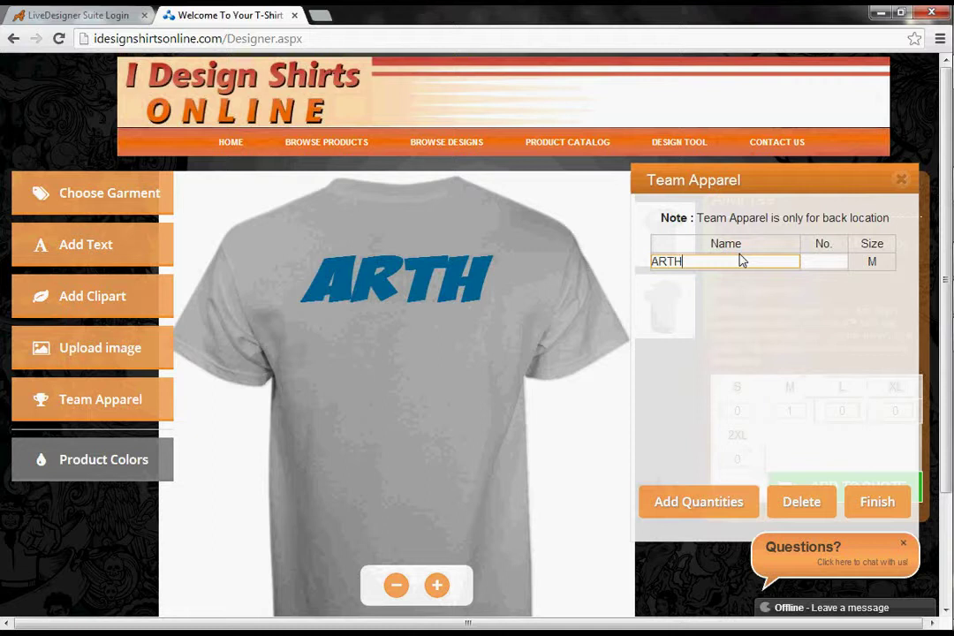
pyautogui.press('Tab')
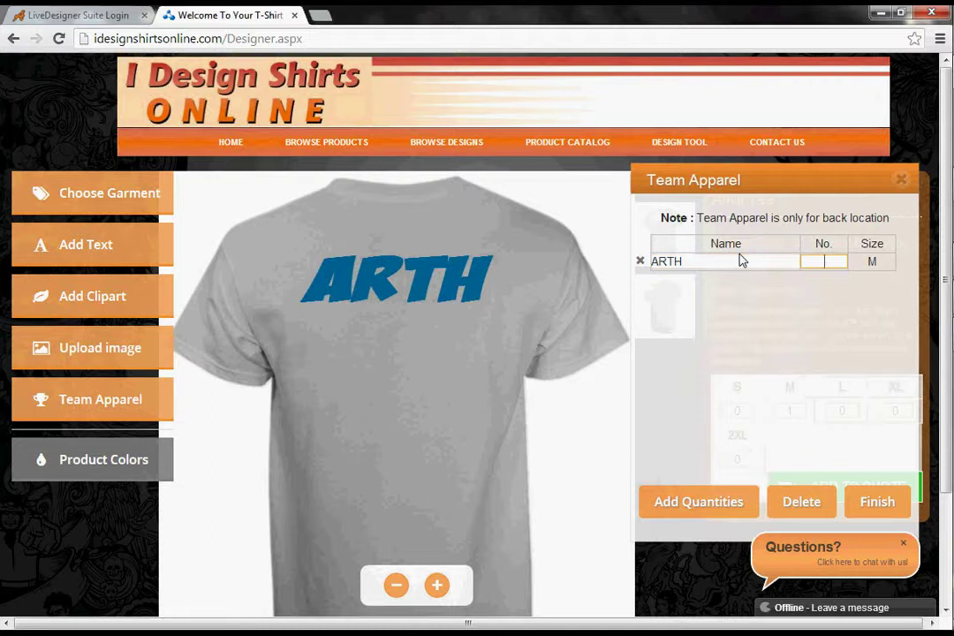
pyautogui.write('12')
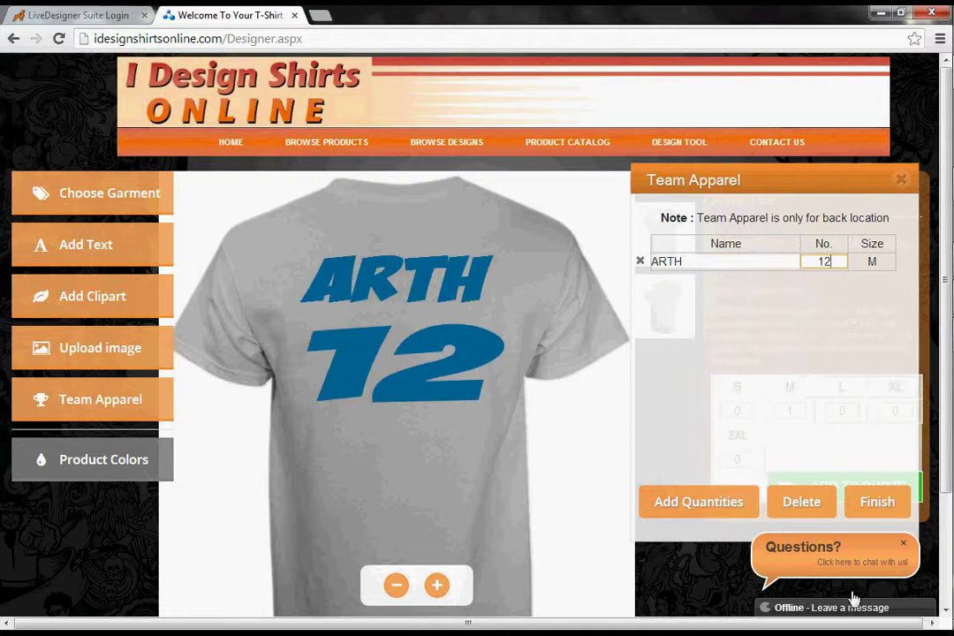
pyautogui.click(897, 509)
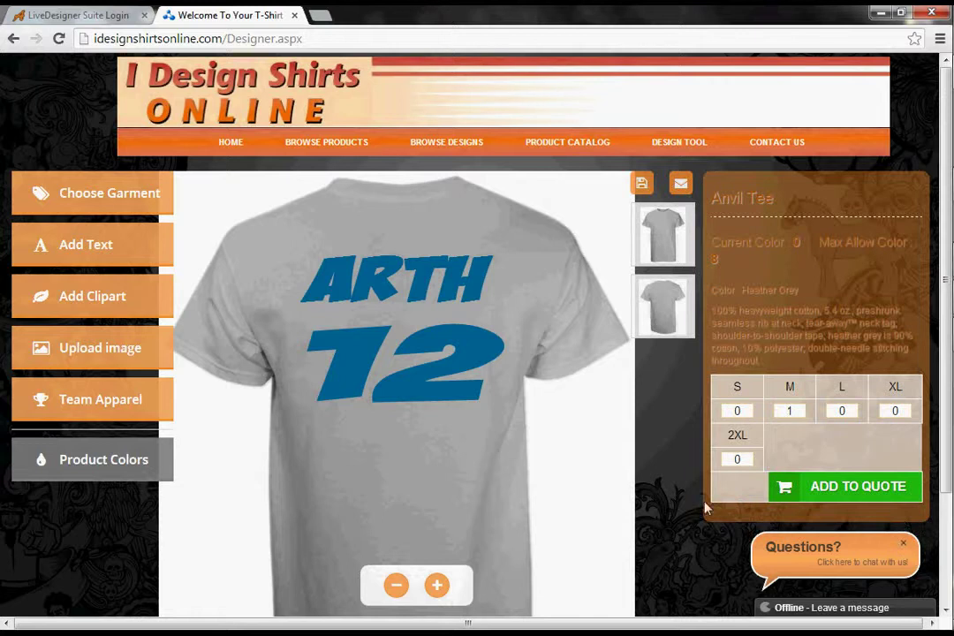
# - Recolor the shirt Independence Red, view its front, and add it to the quote
pyautogui.click(89, 471)
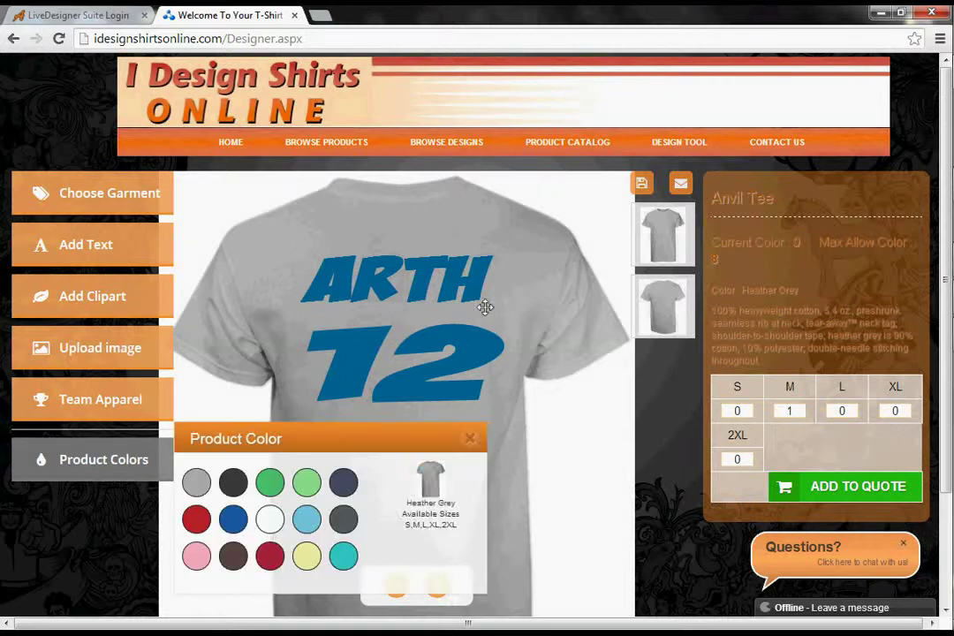
pyautogui.click(270, 554)
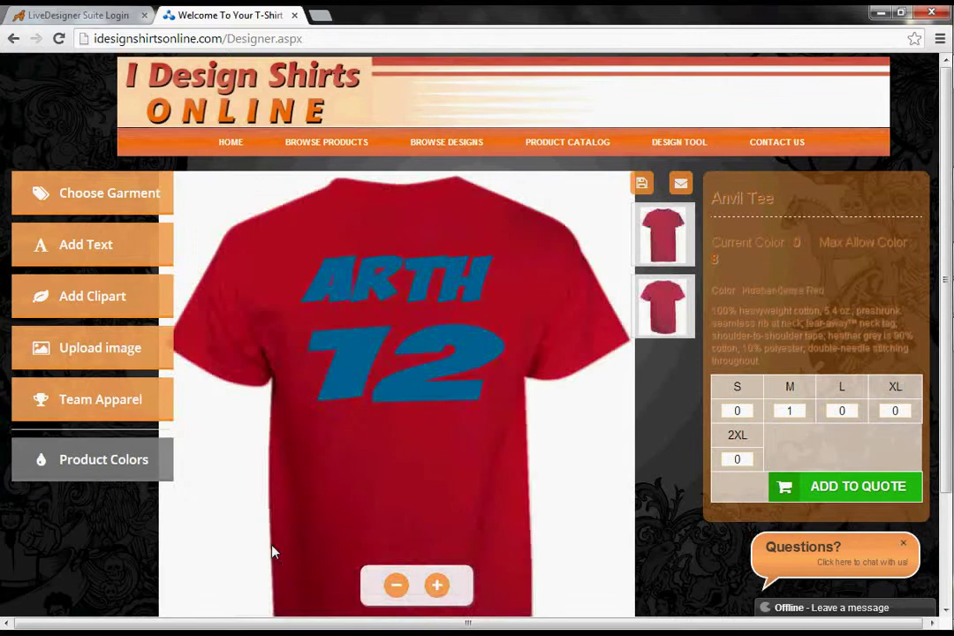
pyautogui.click(676, 248)
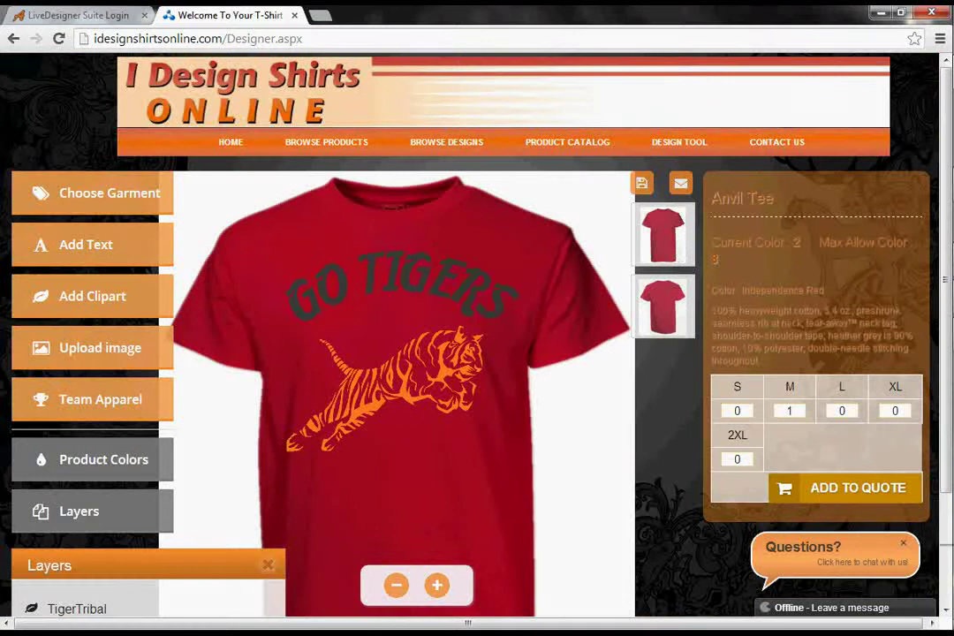
pyautogui.click(822, 488)
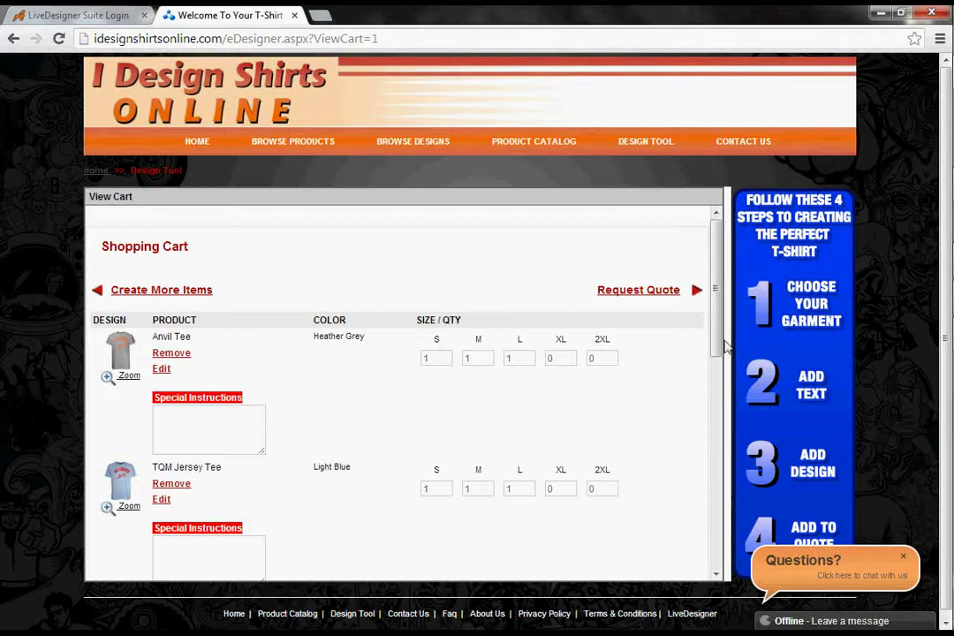
pyautogui.moveTo(717, 341); pyautogui.dragTo(718, 515)
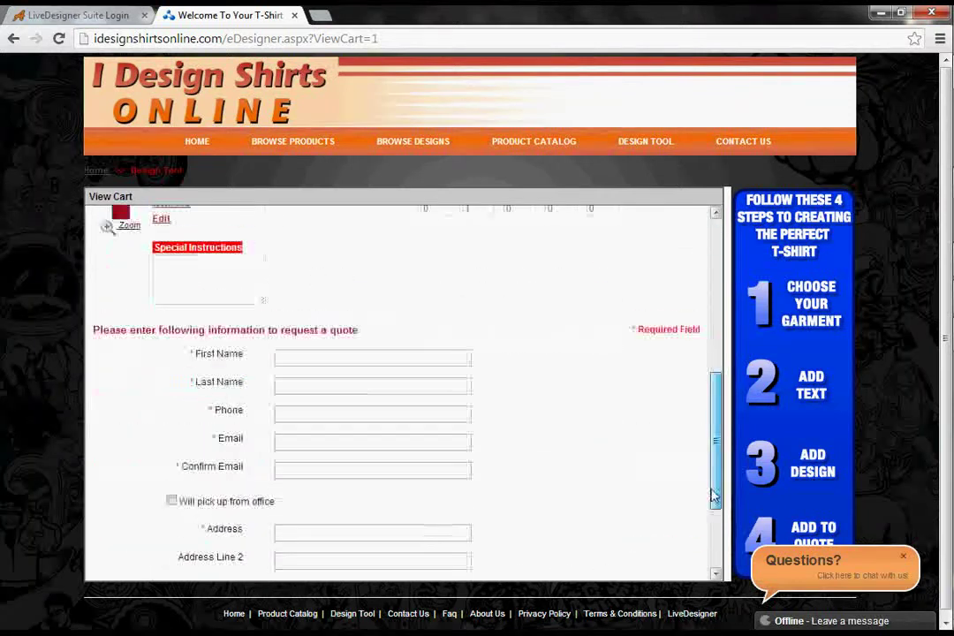
pyautogui.click(351, 348)
pyautogui.write('M')
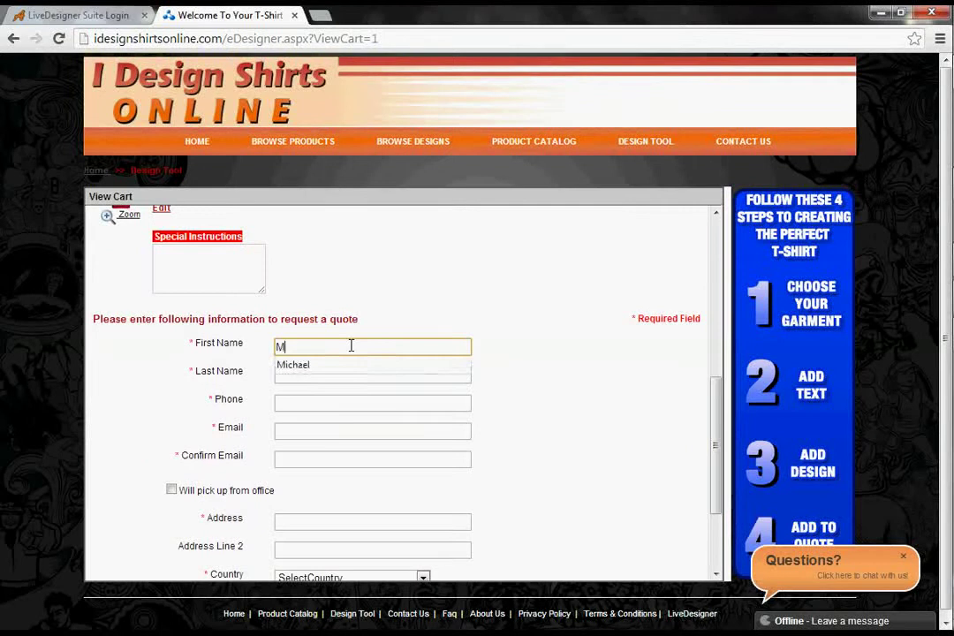
pyautogui.write('ICHAEL')
pyautogui.press('Tab')
pyautogui.write('ARTH')
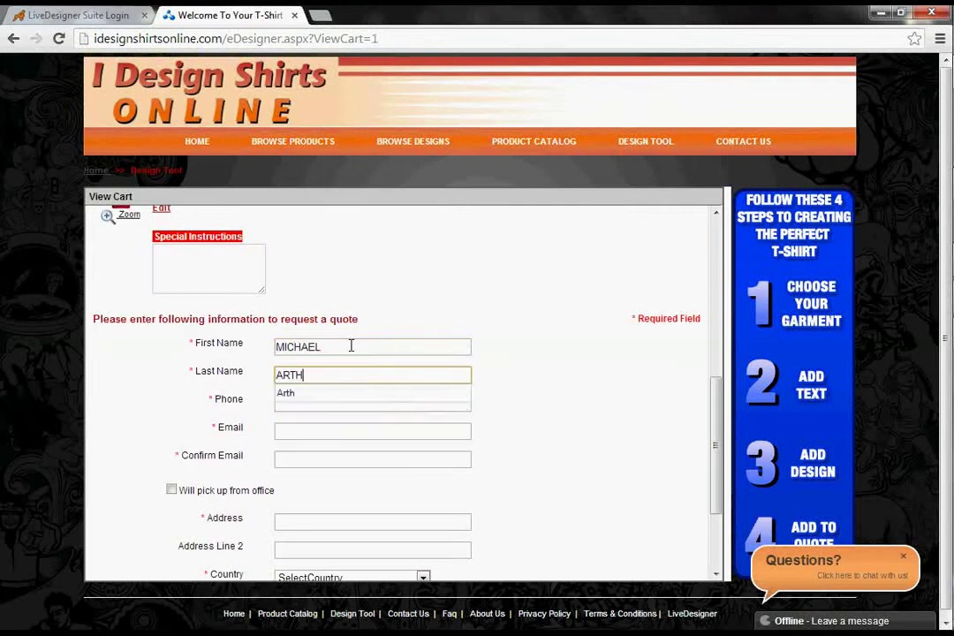
pyautogui.press('Tab')
pyautogui.write('48')
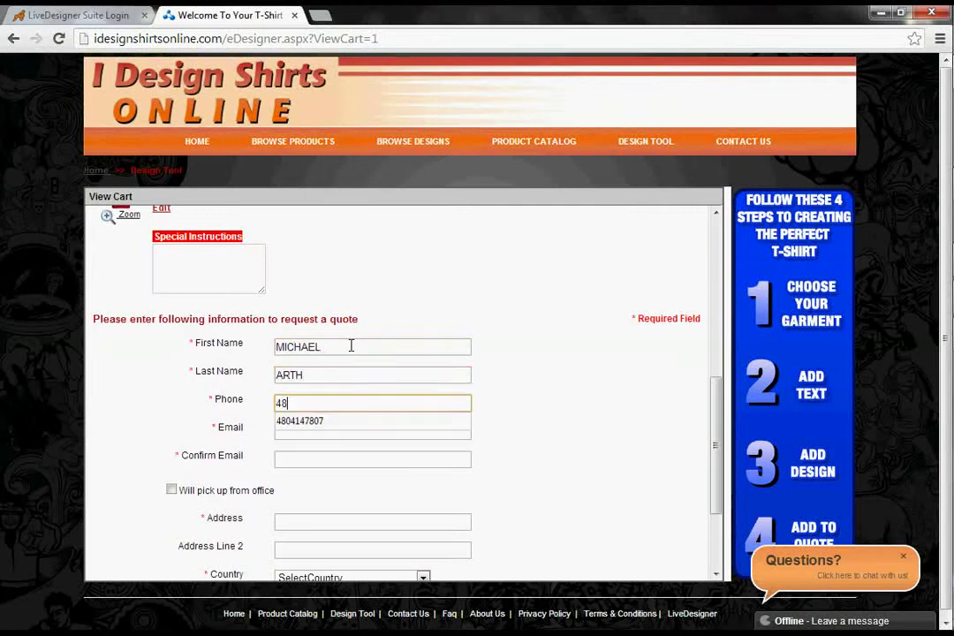
pyautogui.write('01')
pyautogui.press('BackSpace')
pyautogui.write('414')
pyautogui.press('Down')
pyautogui.press('Return')
# - Fill both email fields with the suggested email address
pyautogui.press('Tab')
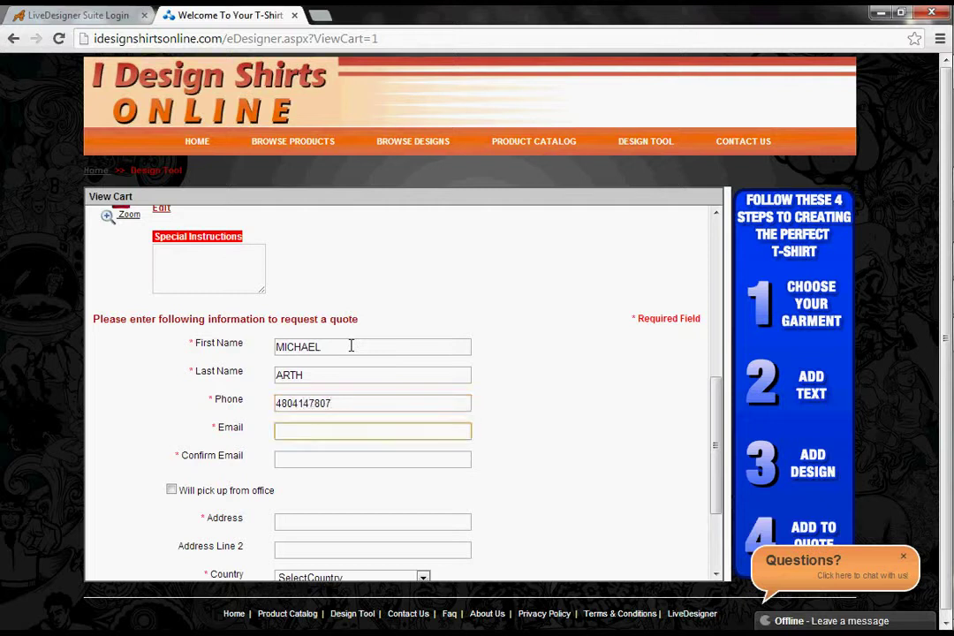
pyautogui.write('MA')
pyautogui.press('Down')
pyautogui.press('Return')
pyautogui.press('Tab')
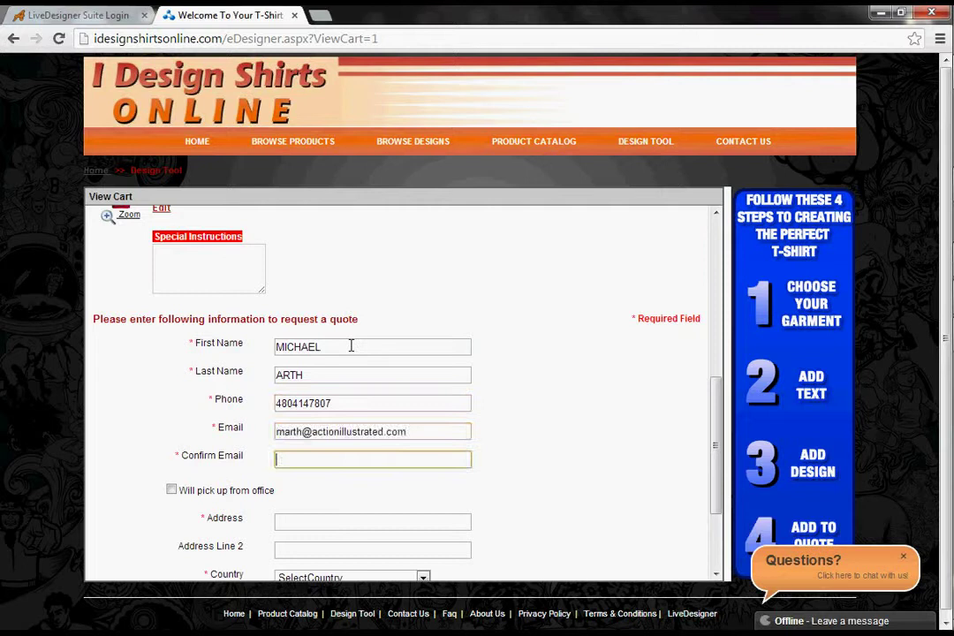
pyautogui.write('MA')
pyautogui.press('Down')
pyautogui.press('Return')
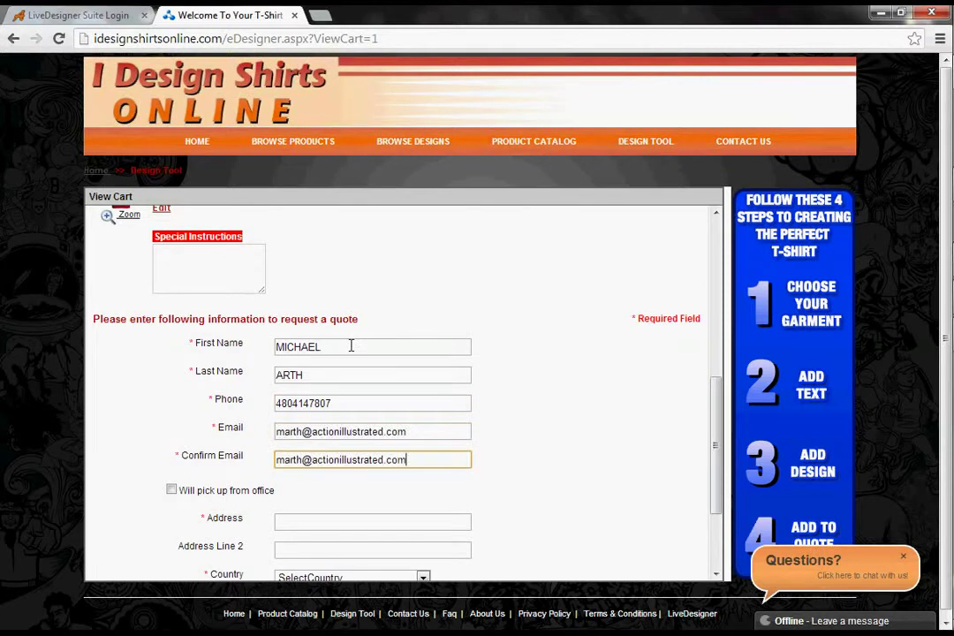
# - Choose office pickup and submit the quote request
pyautogui.click(172, 491)
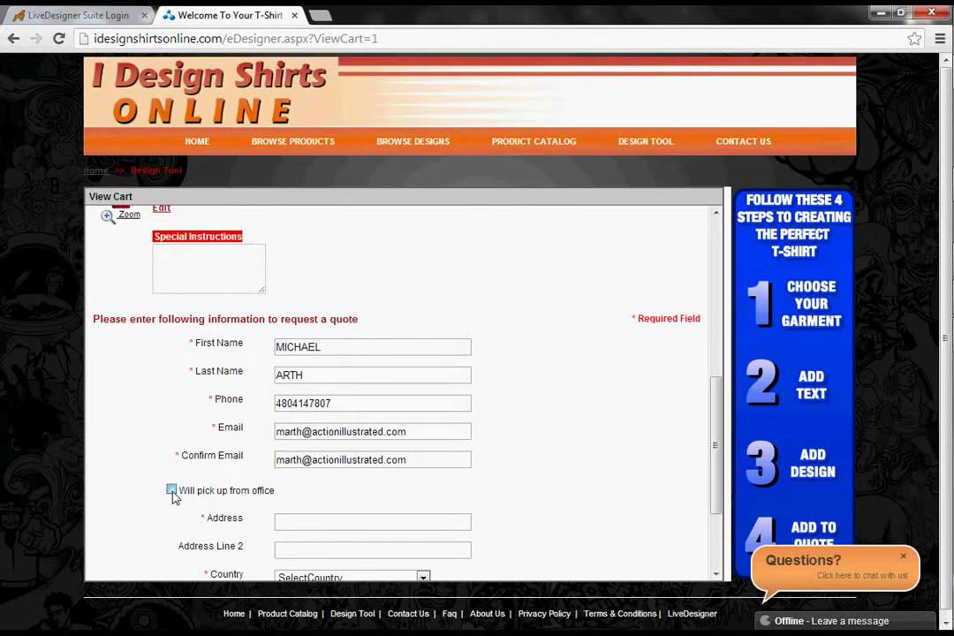
pyautogui.moveTo(717, 432); pyautogui.dragTo(706, 546)
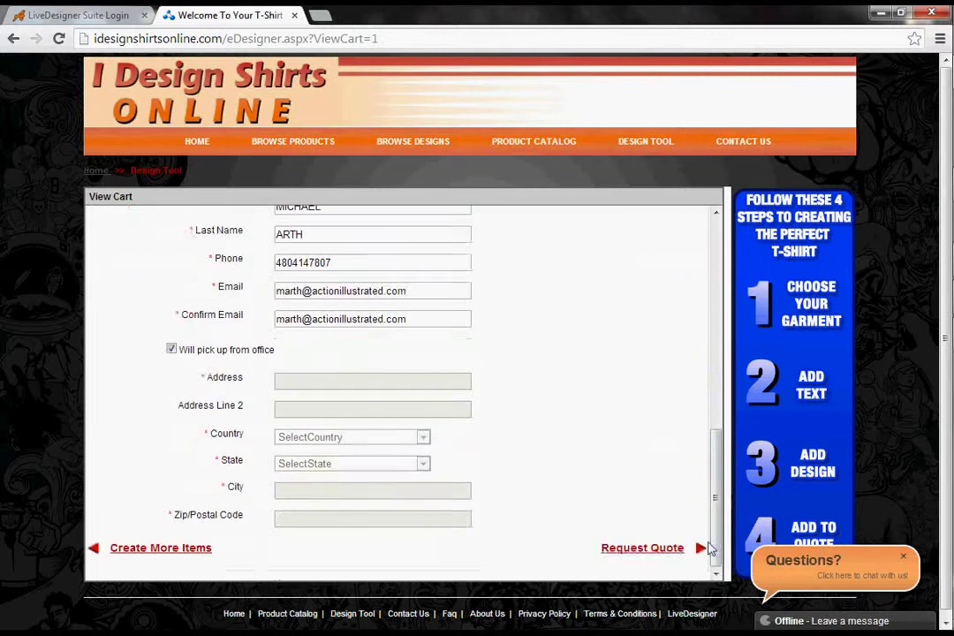
pyautogui.click(665, 553)
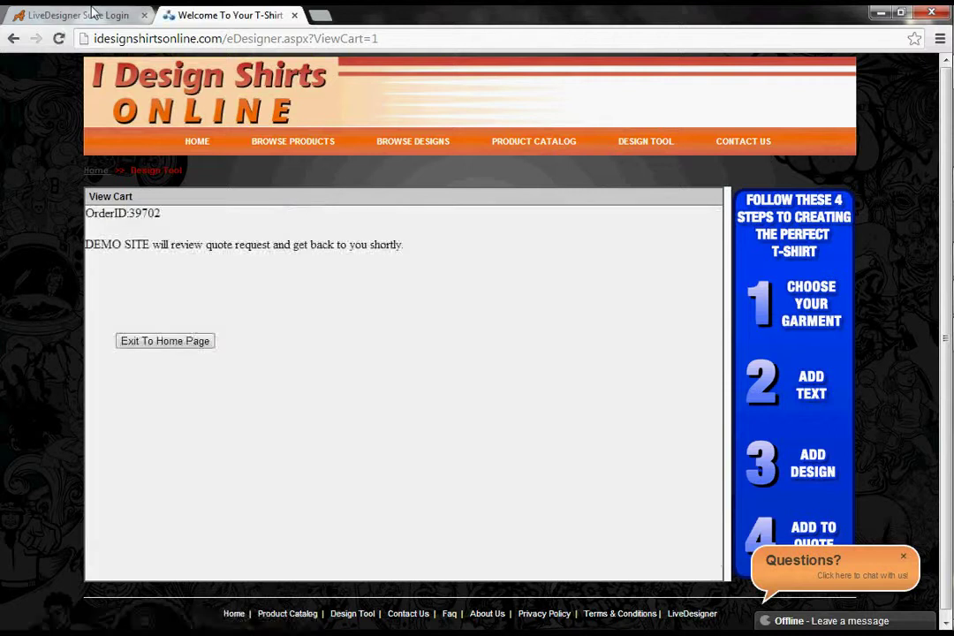
# - Log in to the admin back end and open the Quote Workflow Management list
pyautogui.click(93, 13)
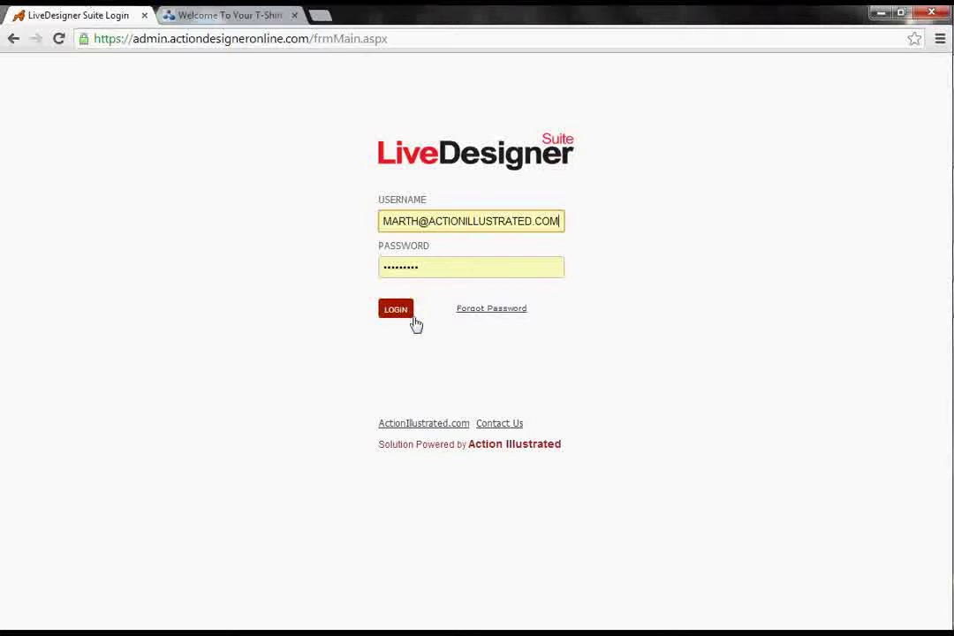
pyautogui.click(408, 315)
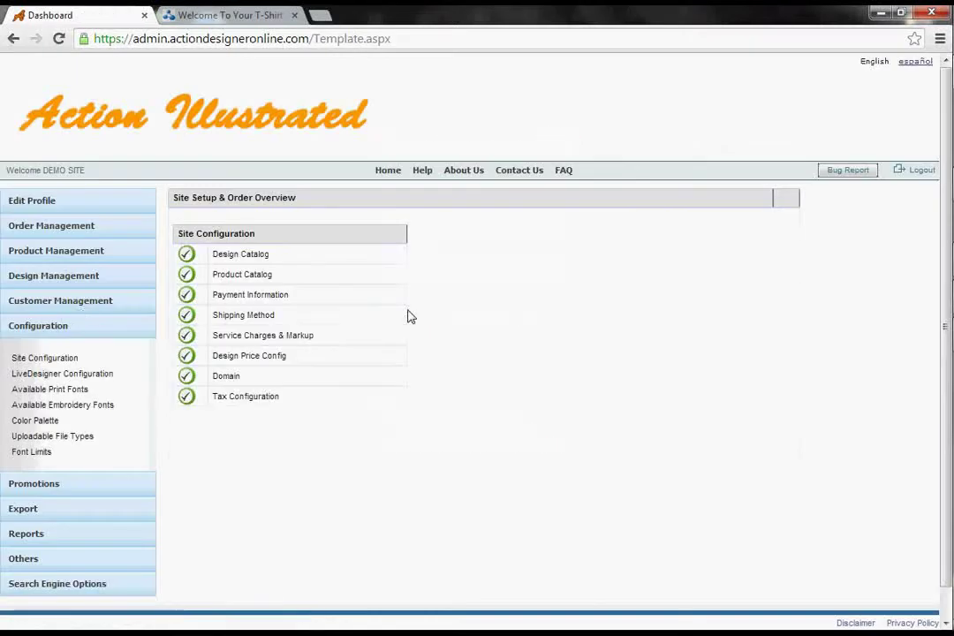
pyautogui.click(48, 227)
pyautogui.click(53, 275)
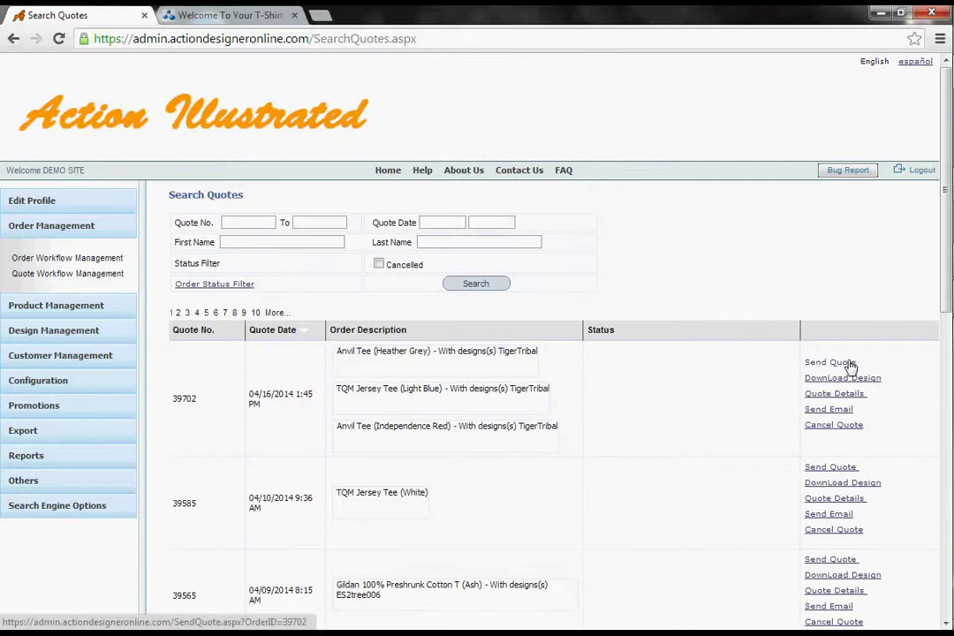
# - Save the $459.36 price for quote 39702 and email it to the customer
pyautogui.click(848, 363)
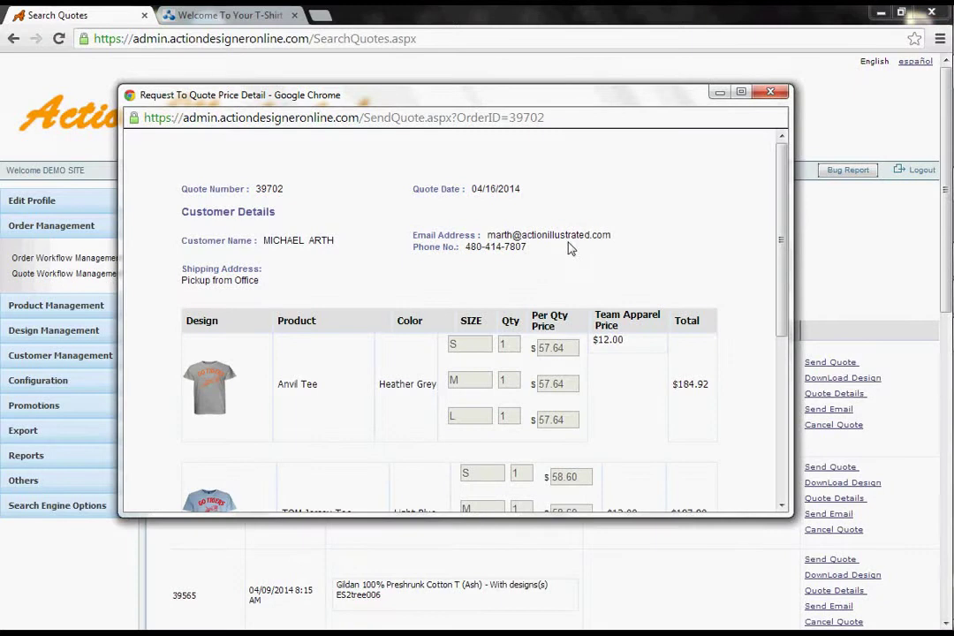
pyautogui.moveTo(782, 258); pyautogui.dragTo(769, 508)
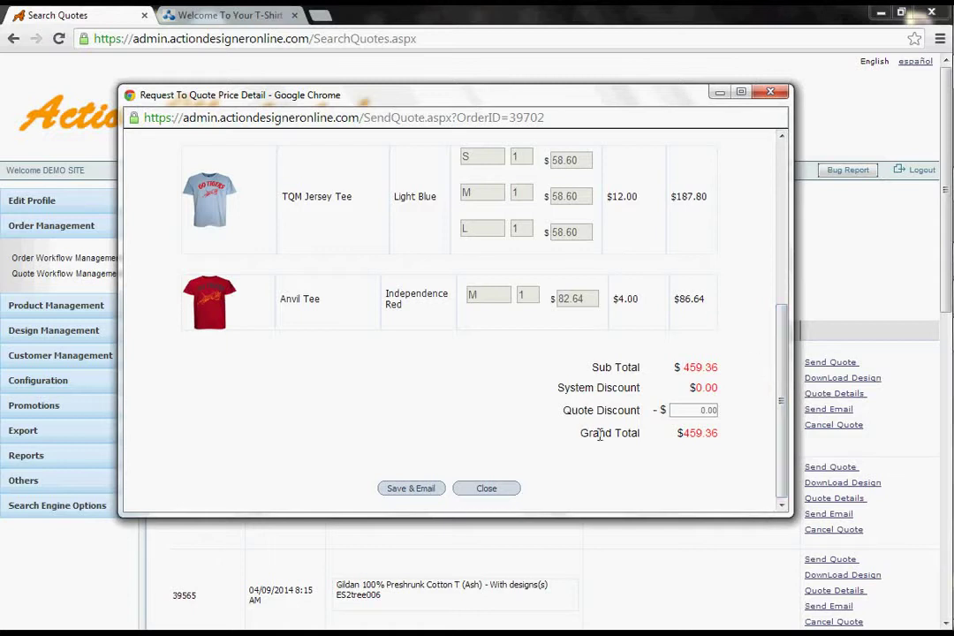
pyautogui.click(411, 489)
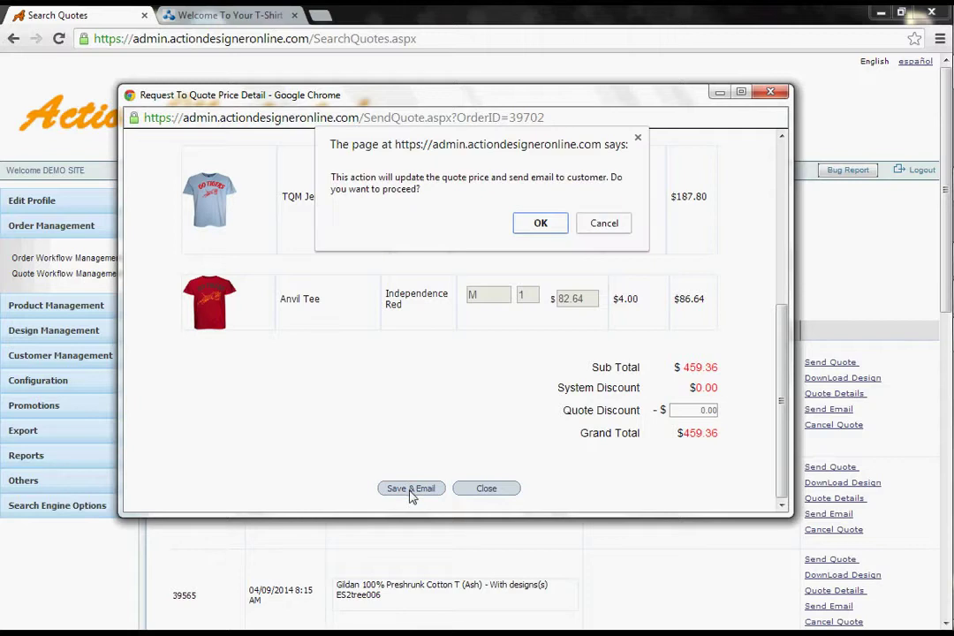
pyautogui.click(549, 224)
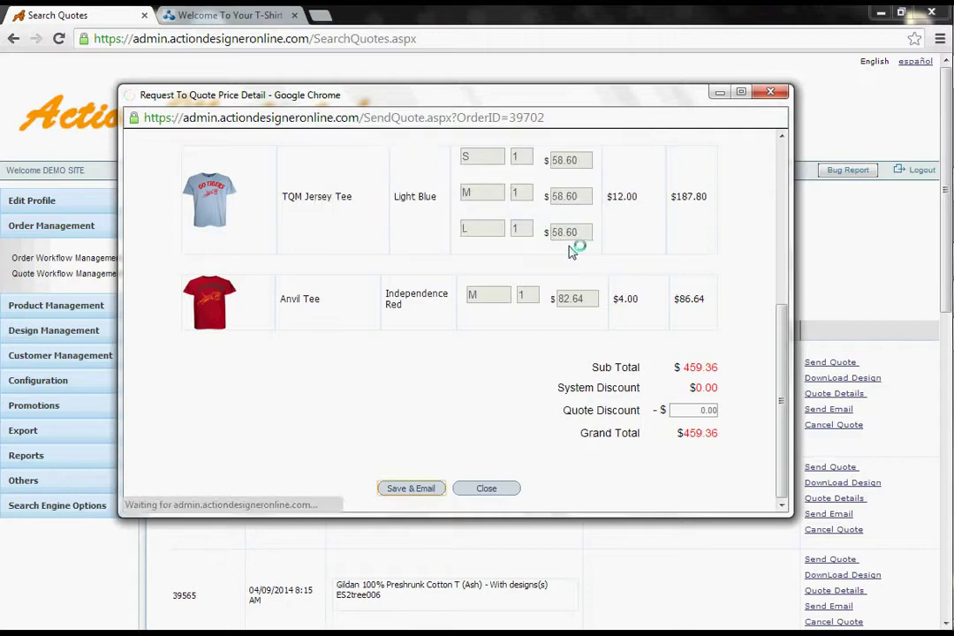